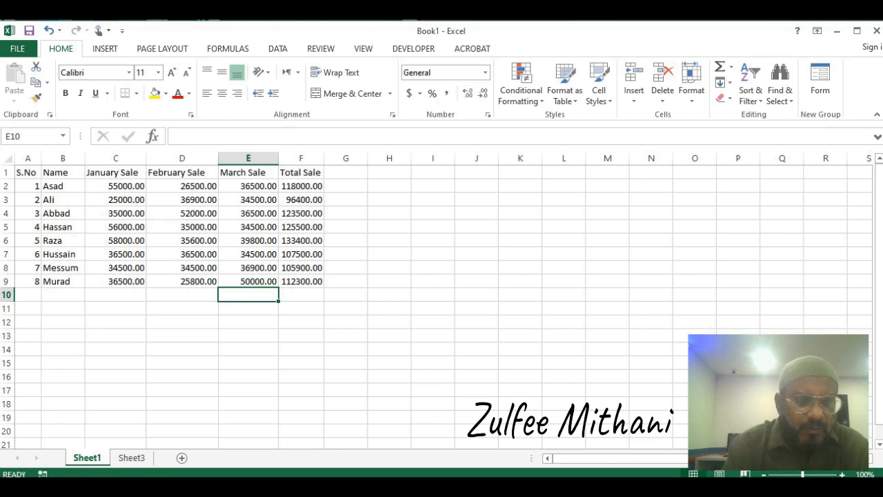
On Sheet3, start a VLOOKUP formula in cell B5 with B4 as the lookup value
click(144, 457)
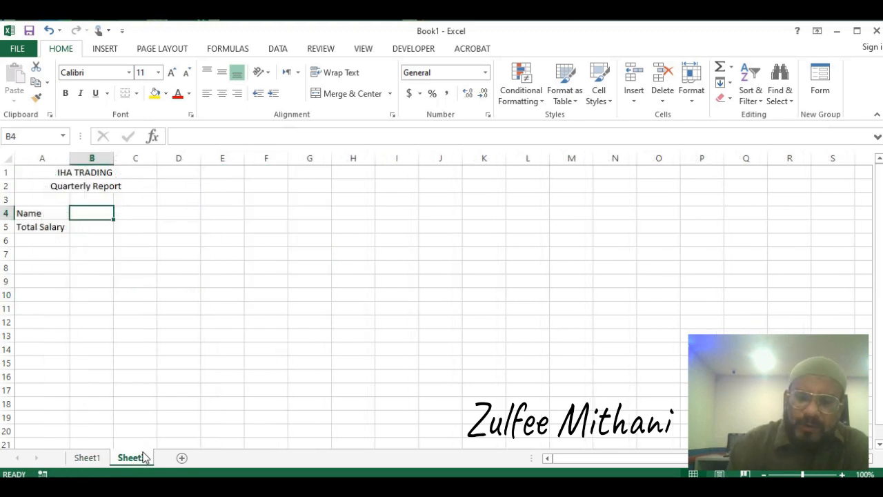
key(Down)
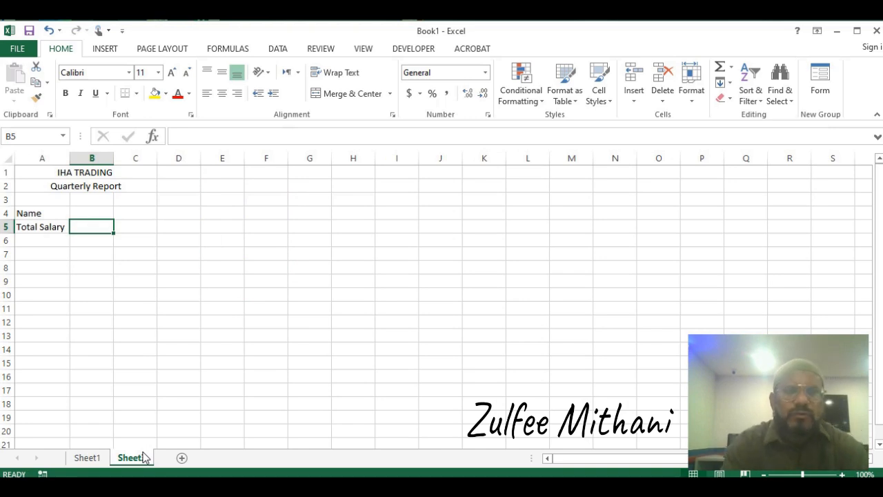
text(=)
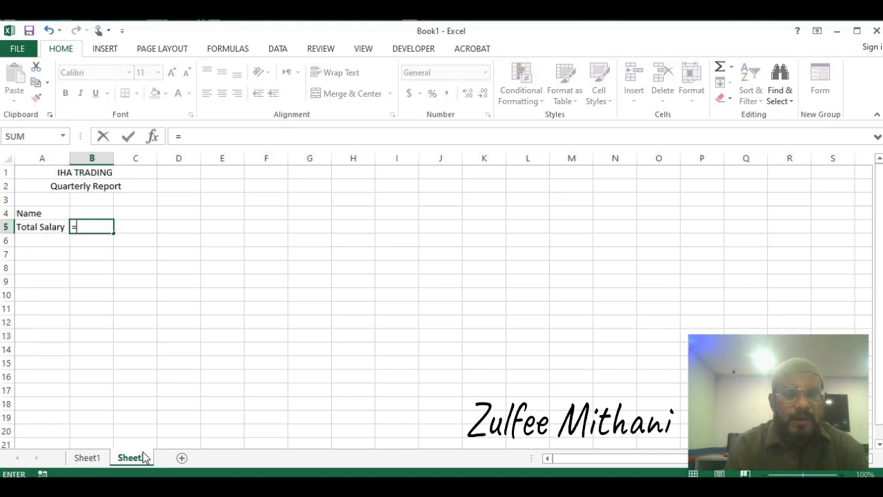
text(vlook)
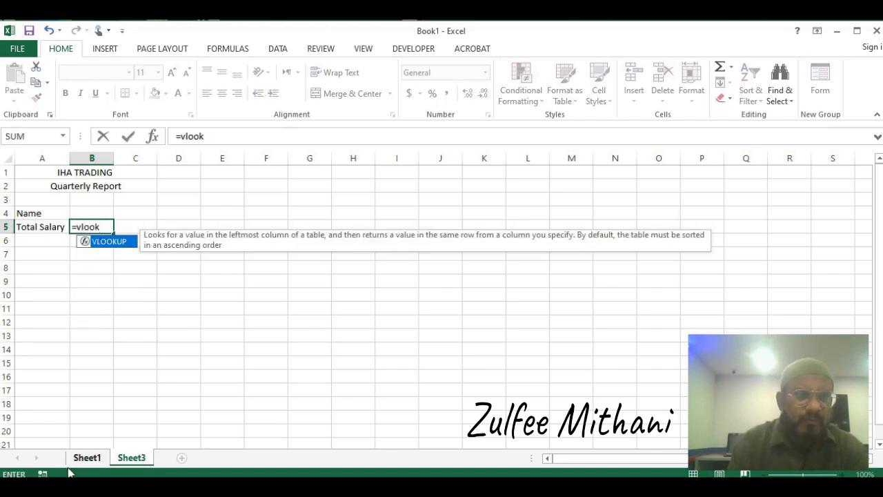
double_click(113, 242)
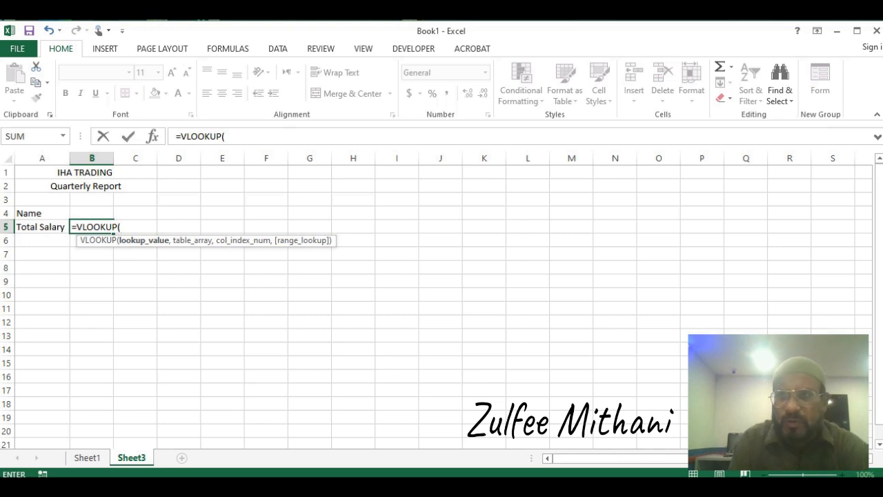
click(799, 20)
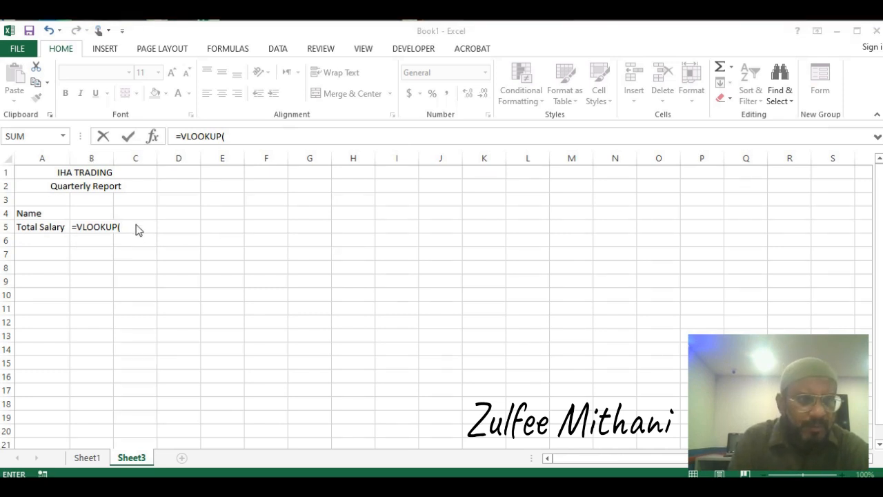
click(292, 147)
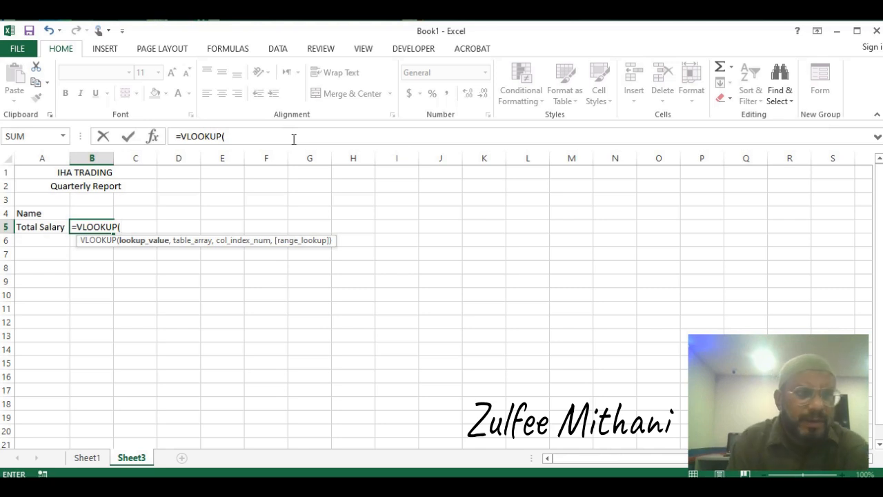
click(85, 211)
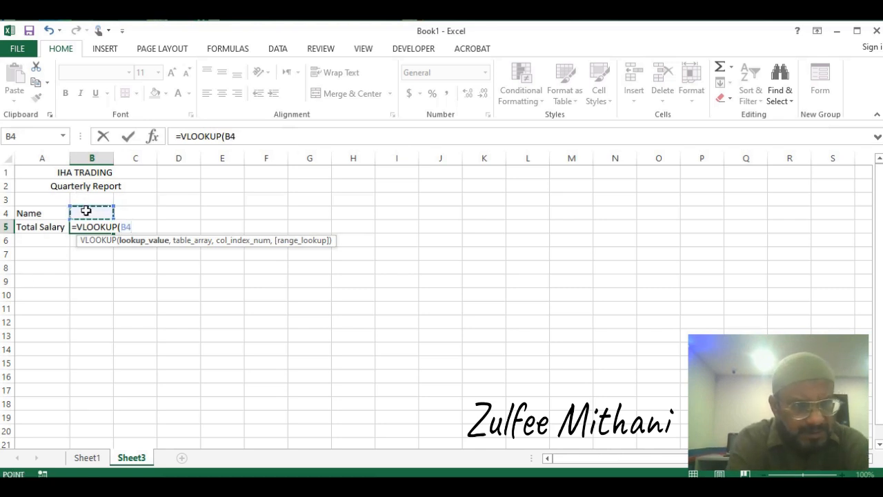
text(,)
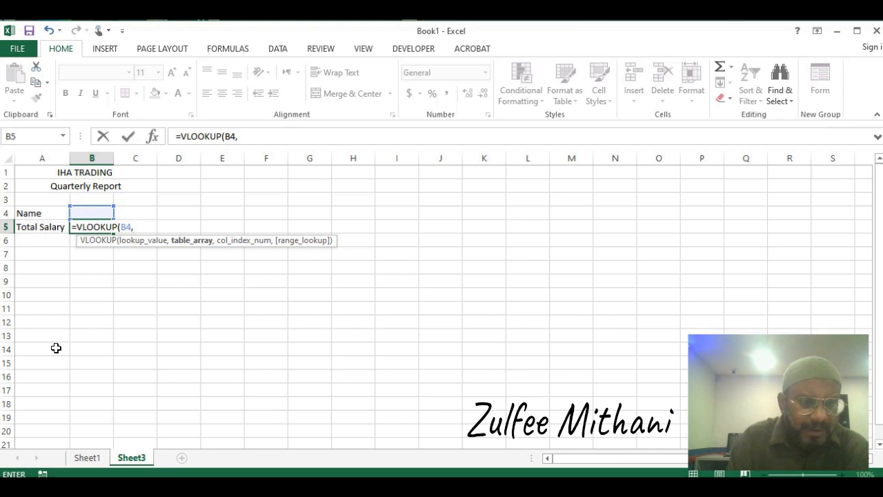
Give the VLOOKUP formula the range B2:F9 on Sheet1 as its table array
click(87, 458)
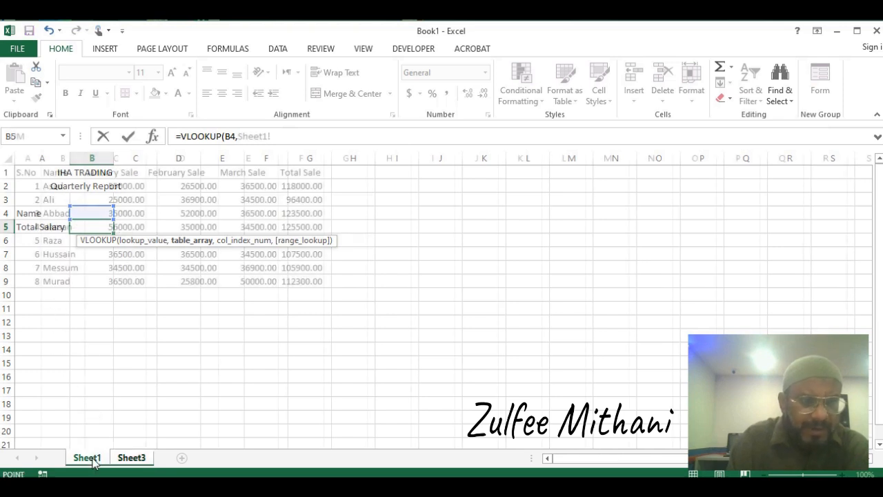
drag(64, 187, 285, 276)
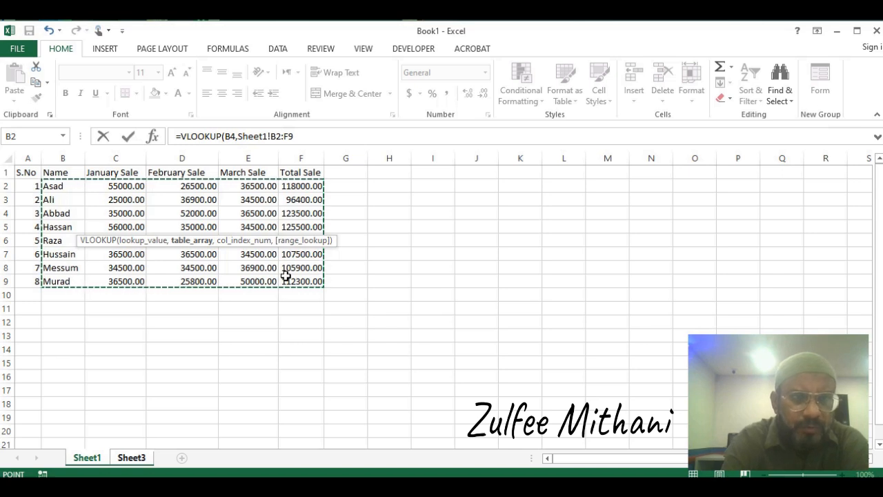
click(309, 139)
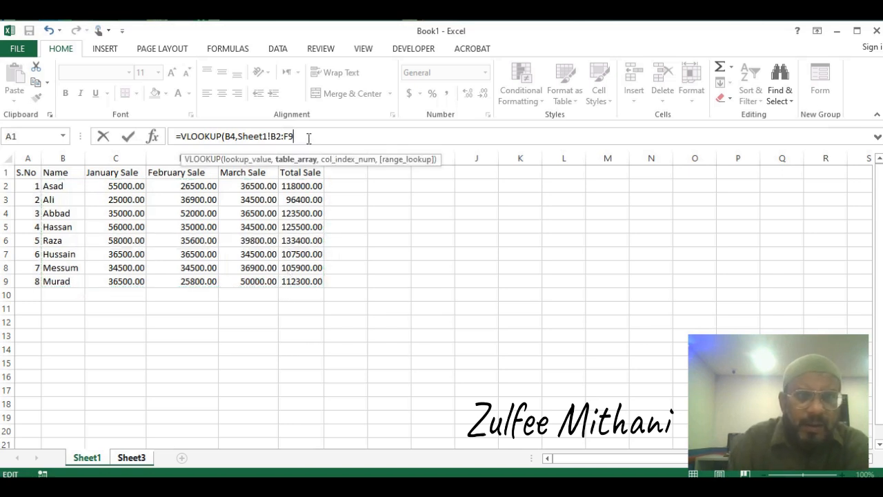
text(,)
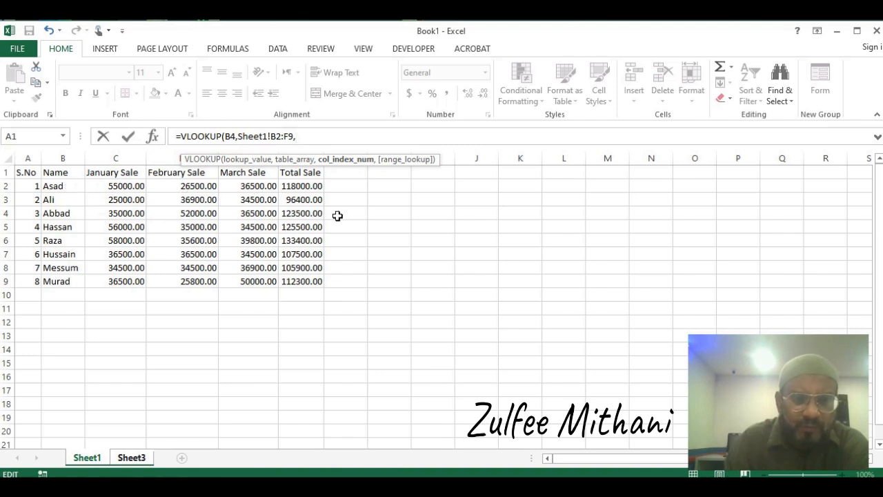
Complete the VLOOKUP formula with column index 5 and FALSE for an exact match
text(5)
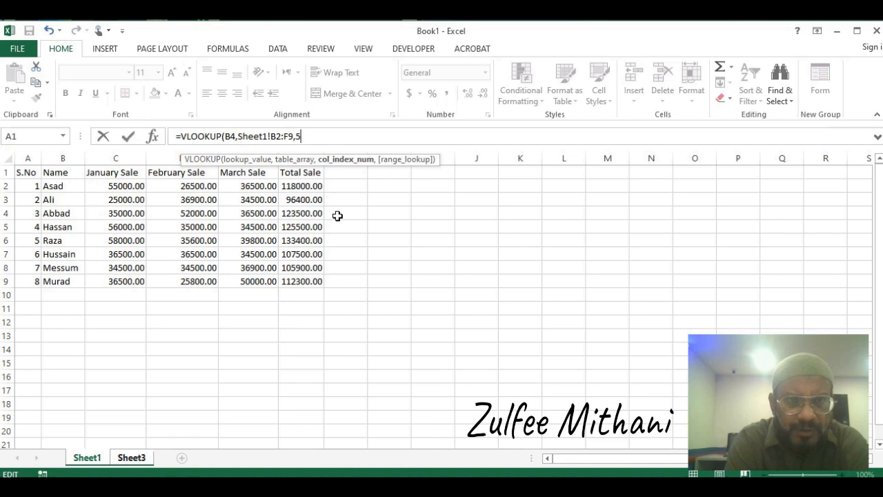
text(,)
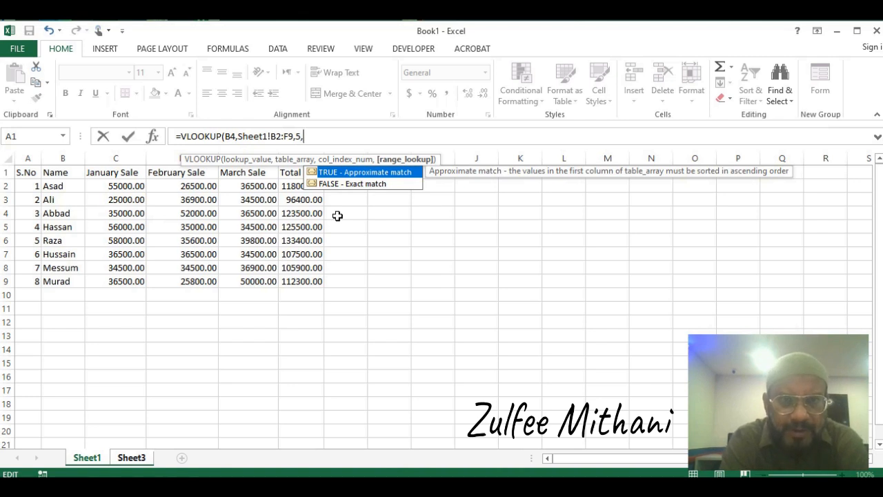
double_click(352, 184)
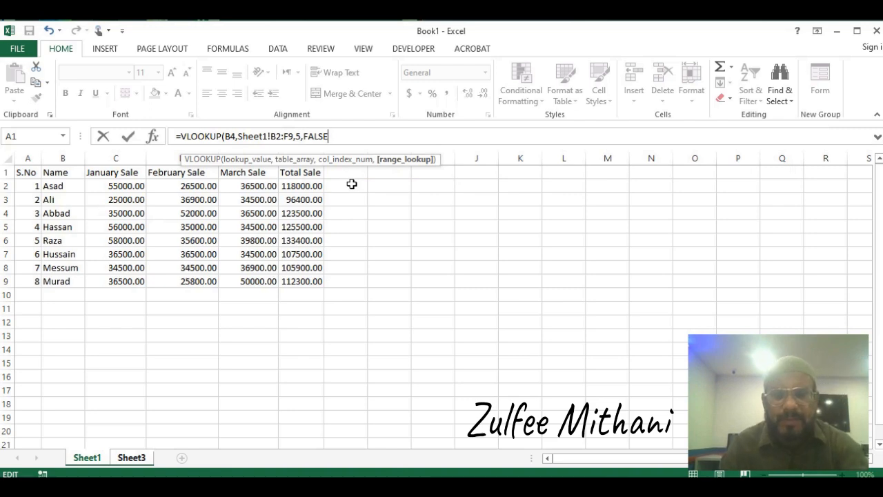
text())
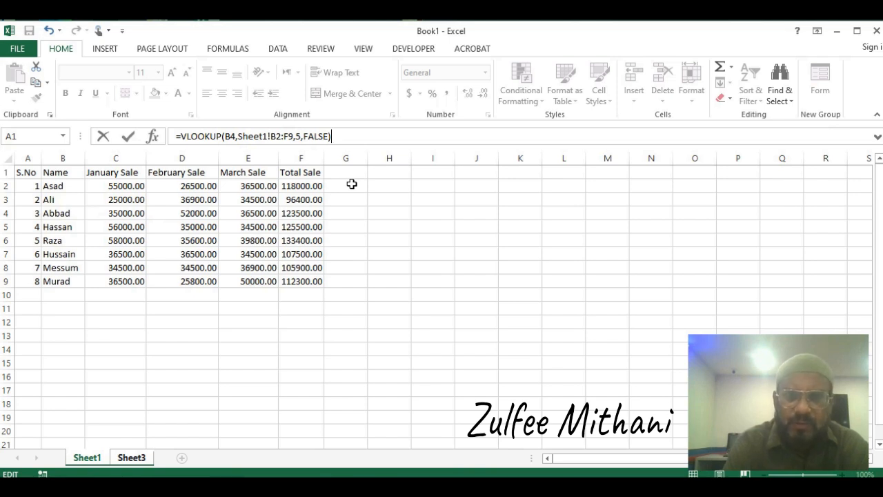
key(Return)
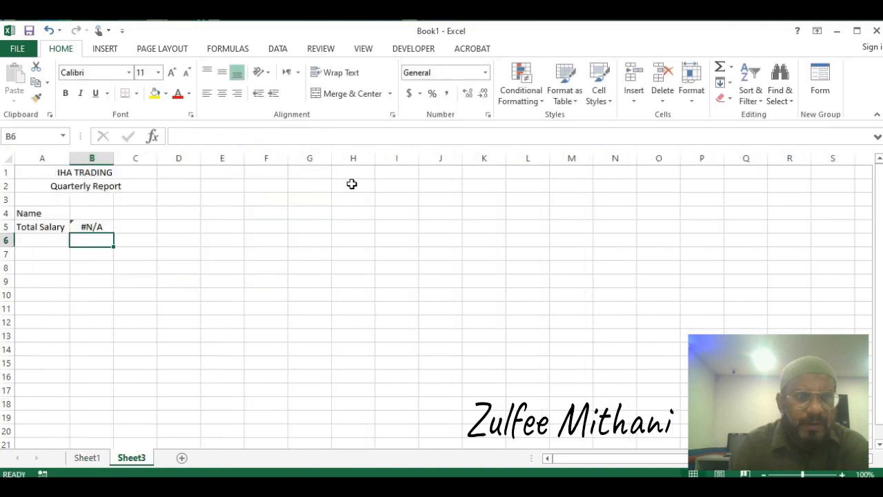
Test the lookup by entering the first person's name from the Sheet1 list in cell B4
key(Up)
key(Up)
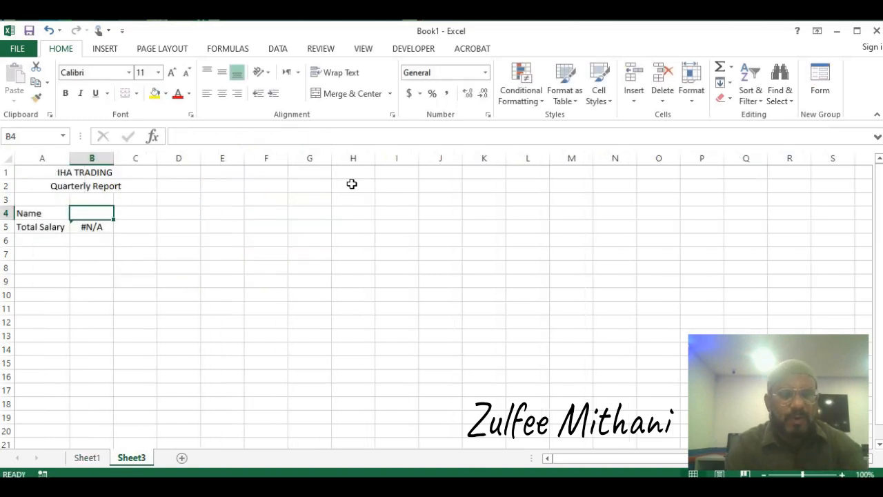
text(Asad)
key(Return)
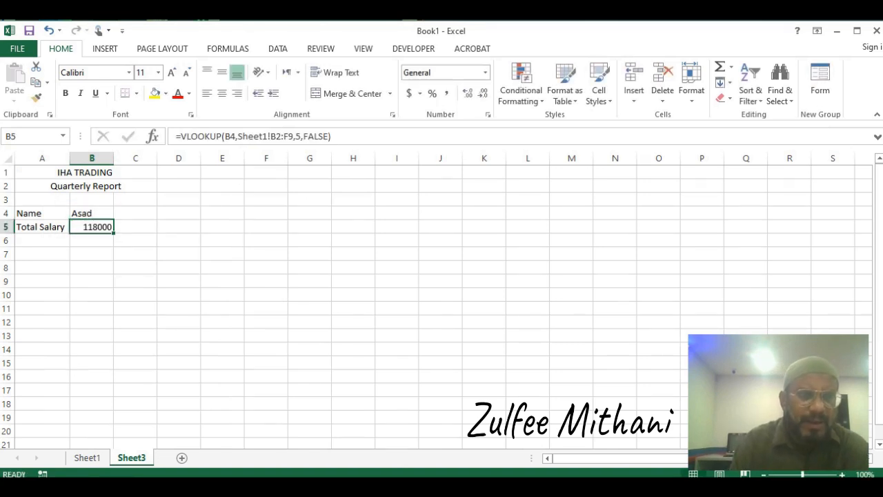
Check the names on Sheet1, then replace the name in Sheet3 cell B4 with the seventh person's name
click(98, 459)
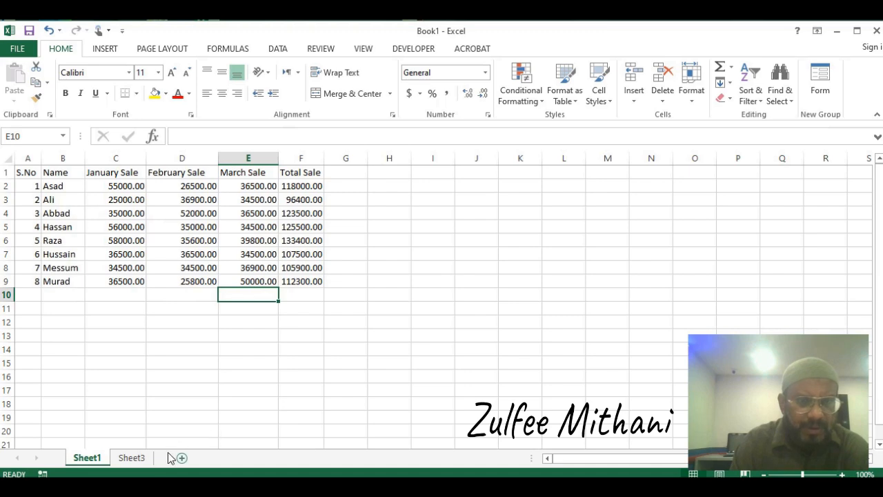
click(144, 459)
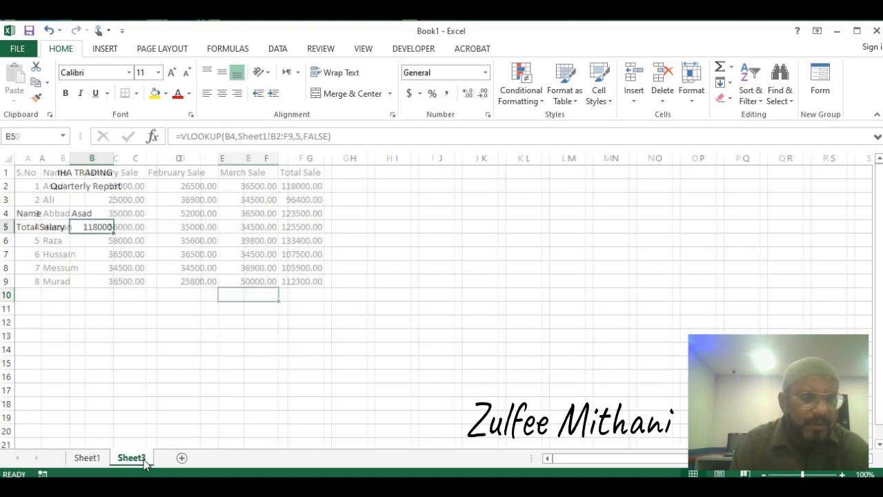
click(110, 214)
text(Messum)
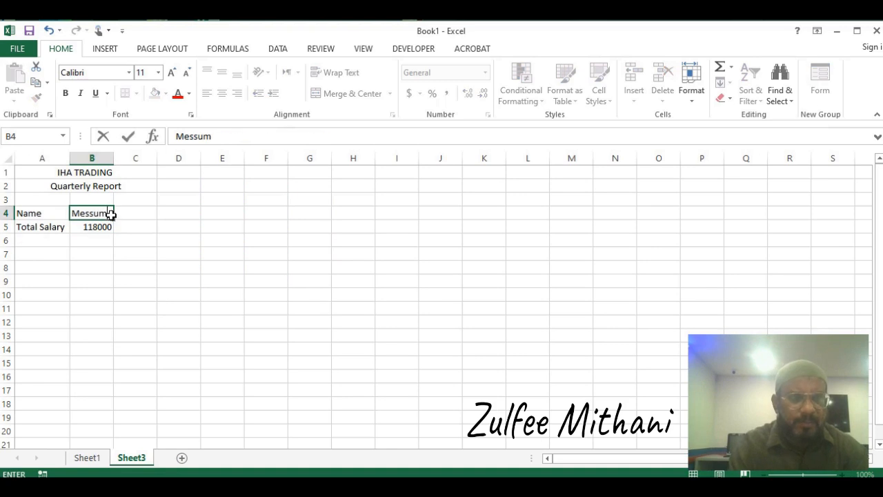
key(Return)
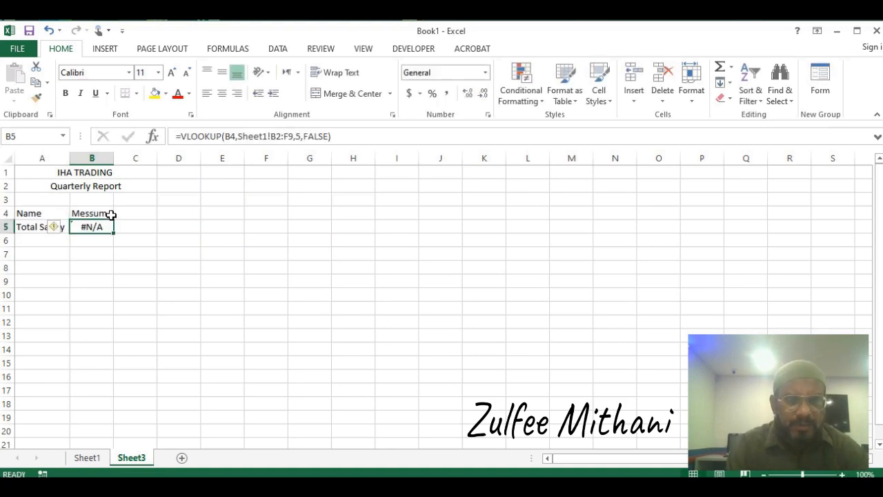
Copy the seventh person's name from Sheet1 cell B8 into cell B4 on Sheet3
click(97, 464)
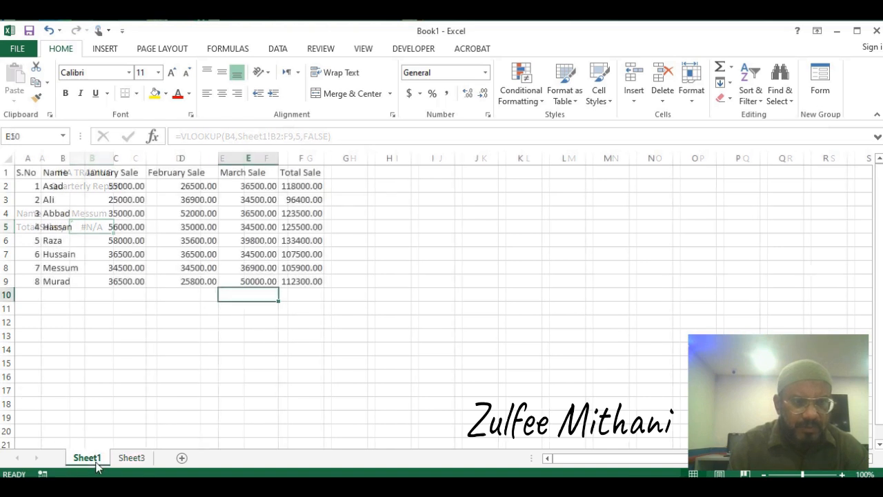
click(77, 271)
key(ctrl+c)
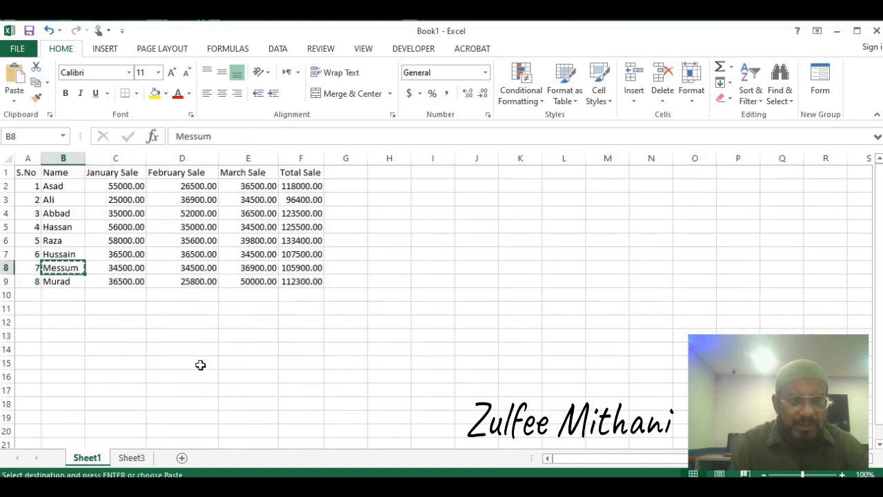
click(132, 460)
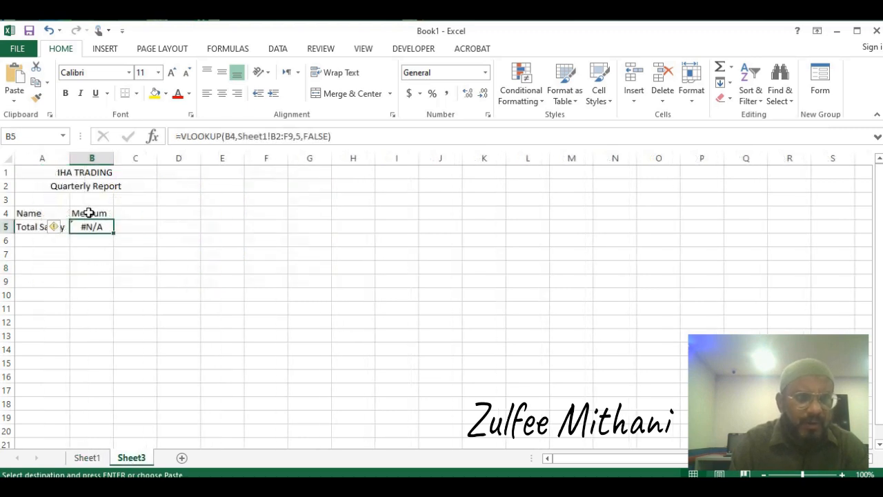
click(89, 213)
key(ctrl+v)
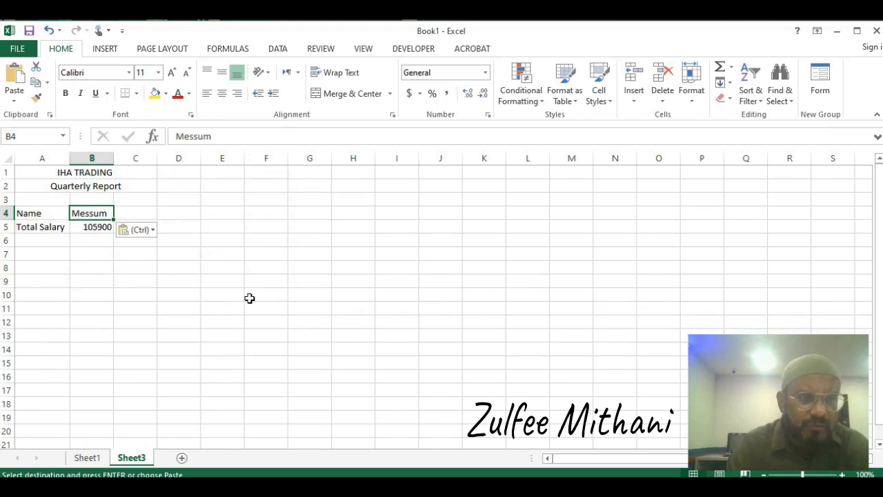
Clear the name from cell B4 on Sheet3 and check the name column on Sheet1
key(Delete)
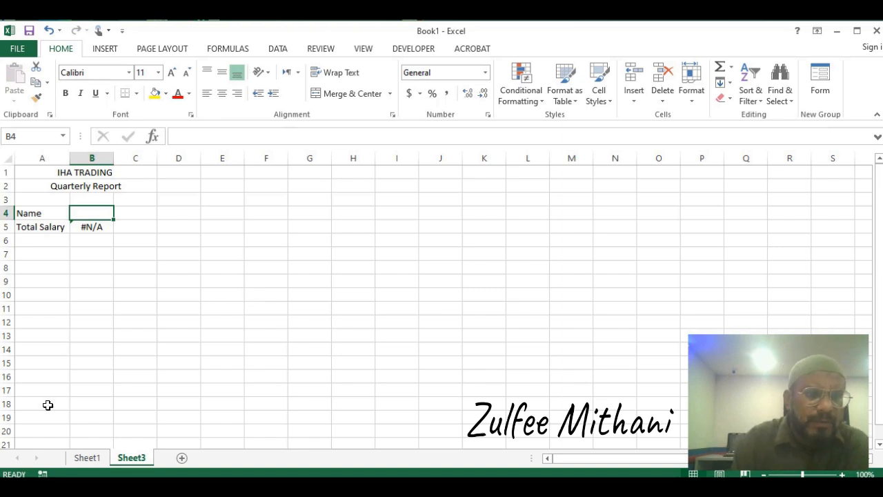
click(78, 458)
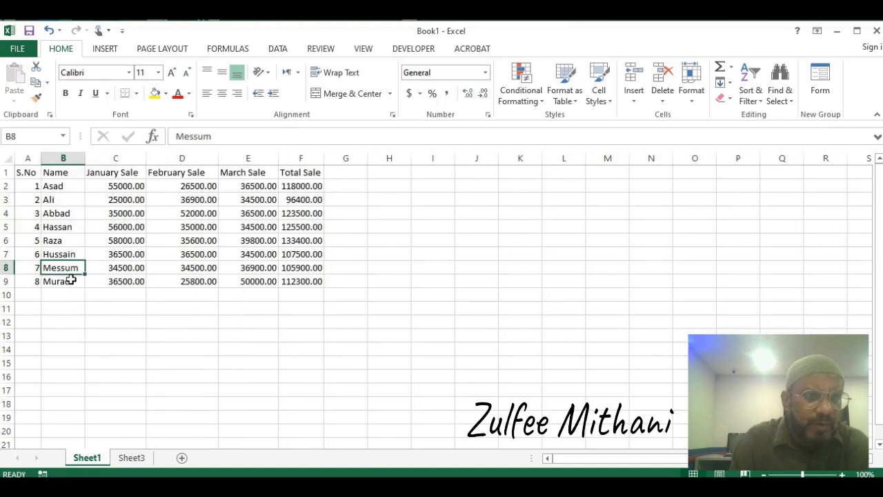
click(132, 459)
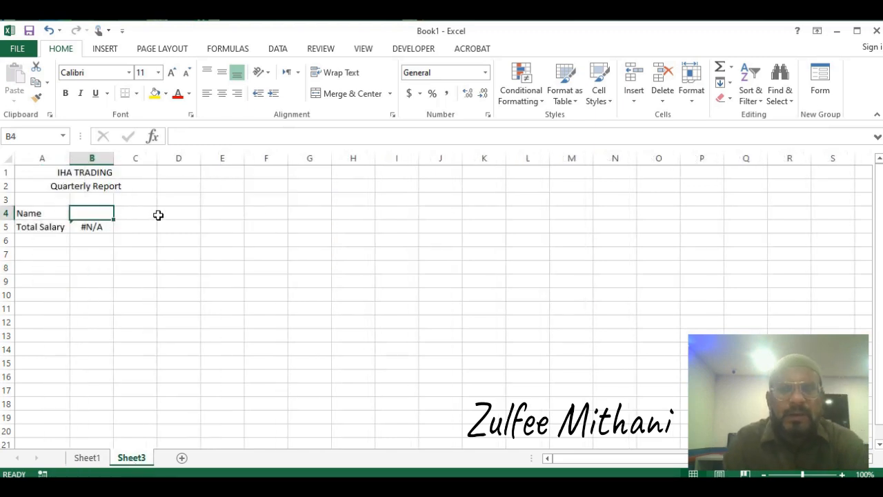
Add list data validation to cell B4 on Sheet3, using the names in Sheet1 cells B2:B9 as the source
click(278, 50)
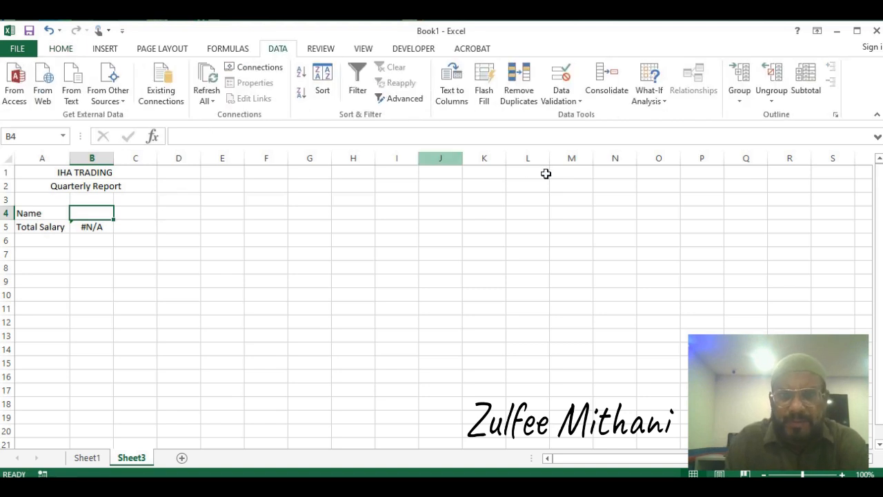
click(570, 101)
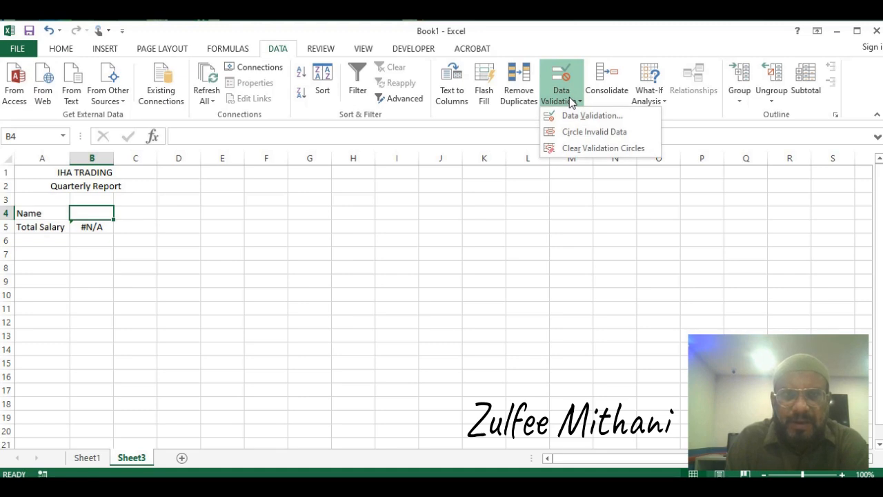
click(576, 116)
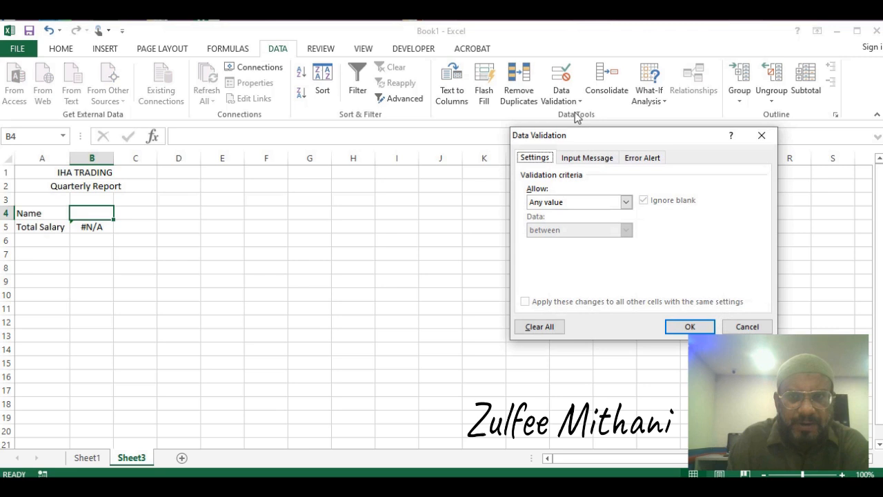
click(580, 203)
click(560, 241)
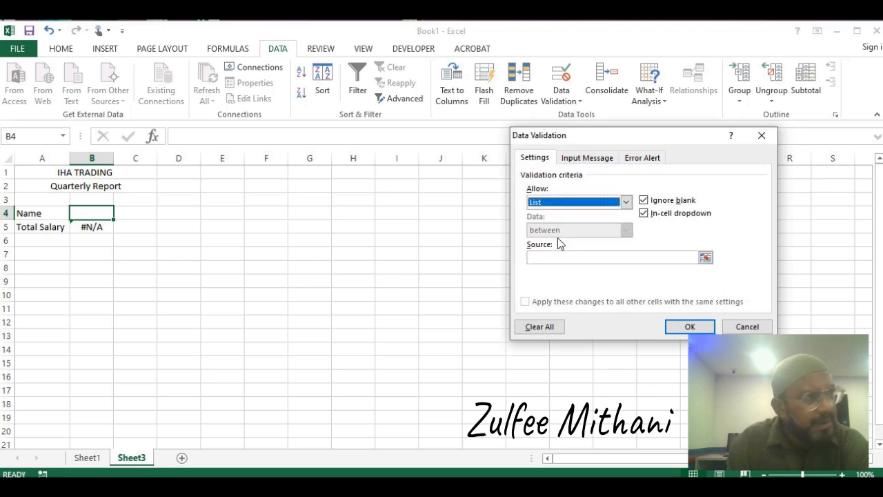
click(564, 257)
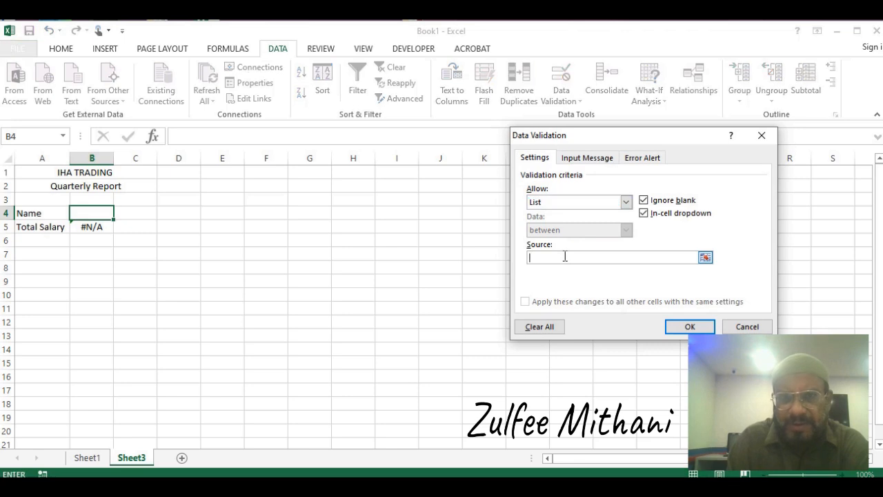
click(87, 459)
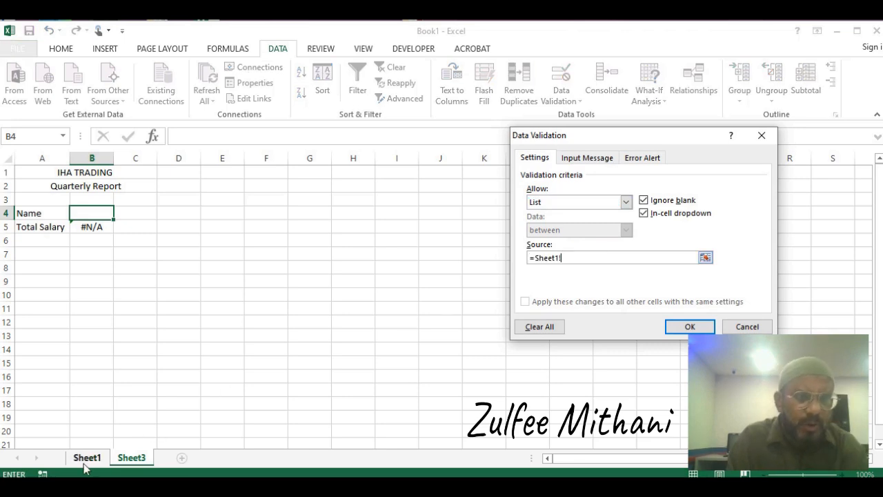
drag(60, 186, 69, 277)
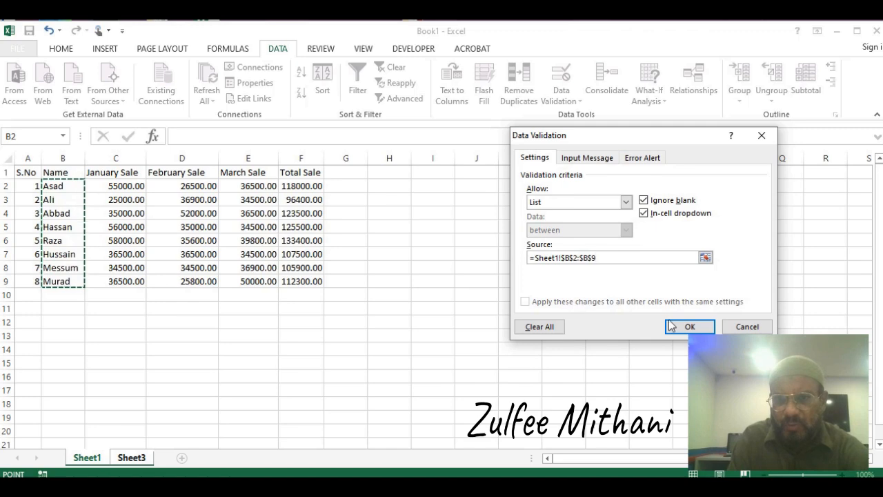
click(691, 326)
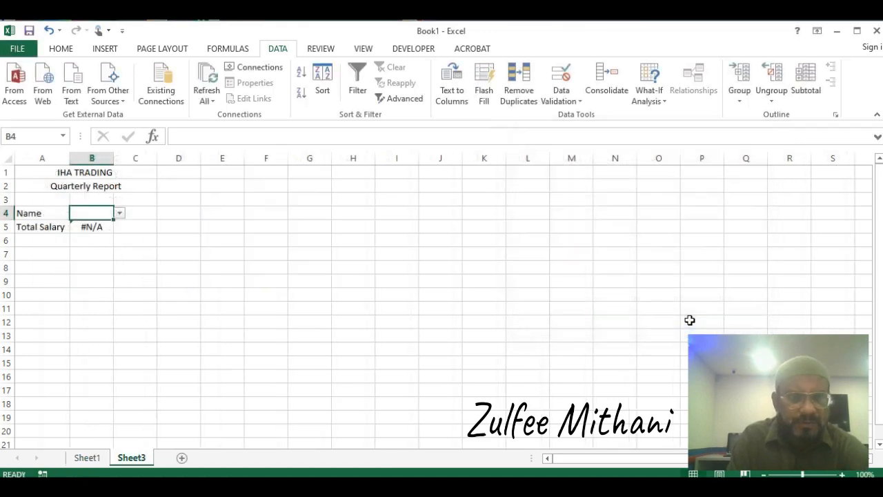
Test the validation list in cell B4 by picking the seventh, the third and finally the fourth person's name
click(120, 214)
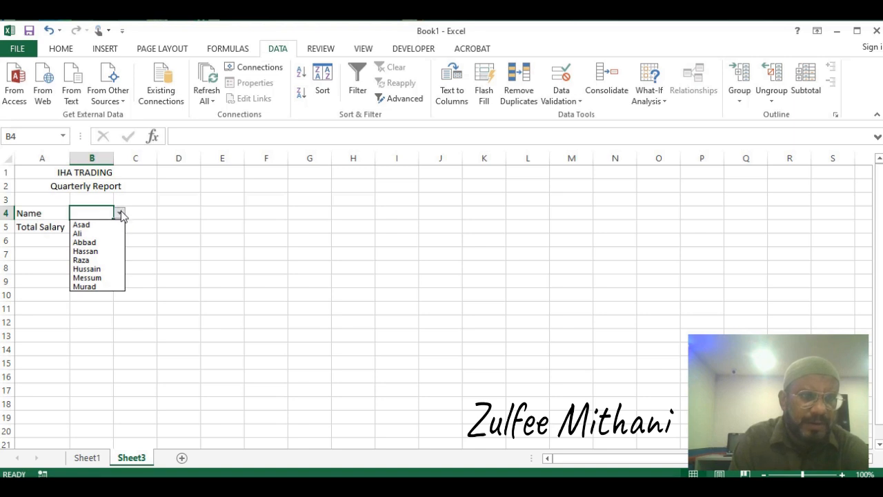
click(87, 278)
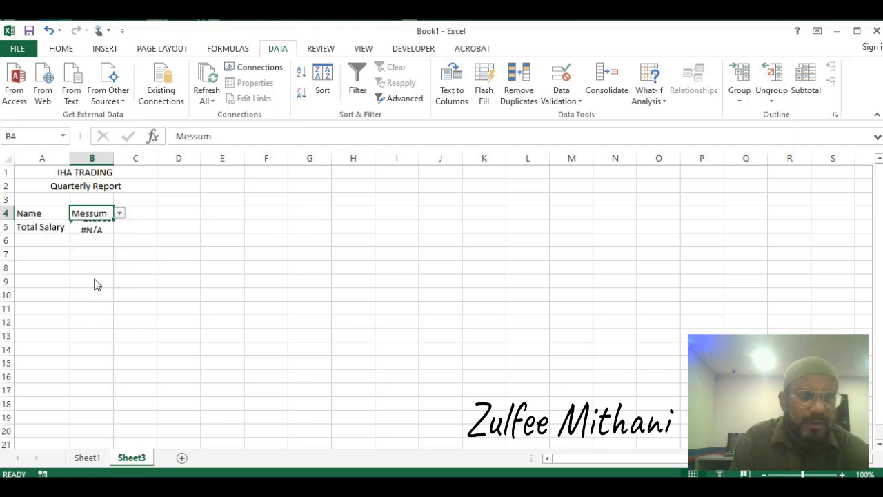
click(120, 214)
click(101, 244)
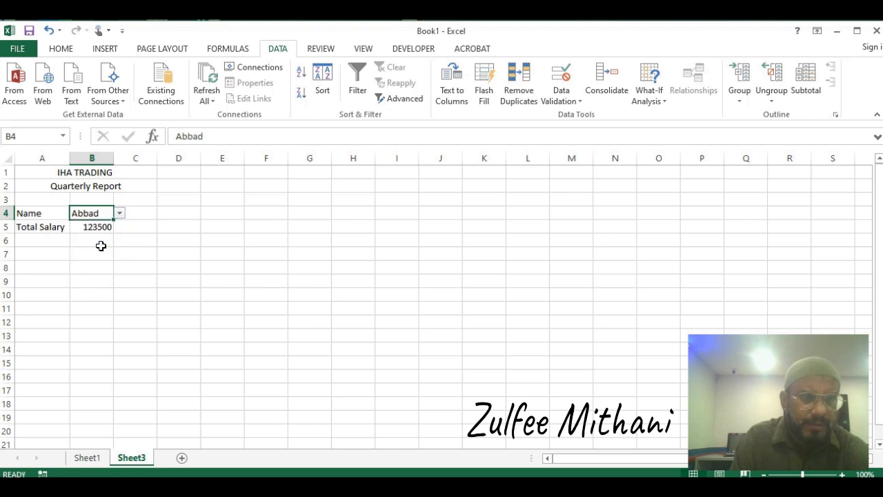
click(120, 213)
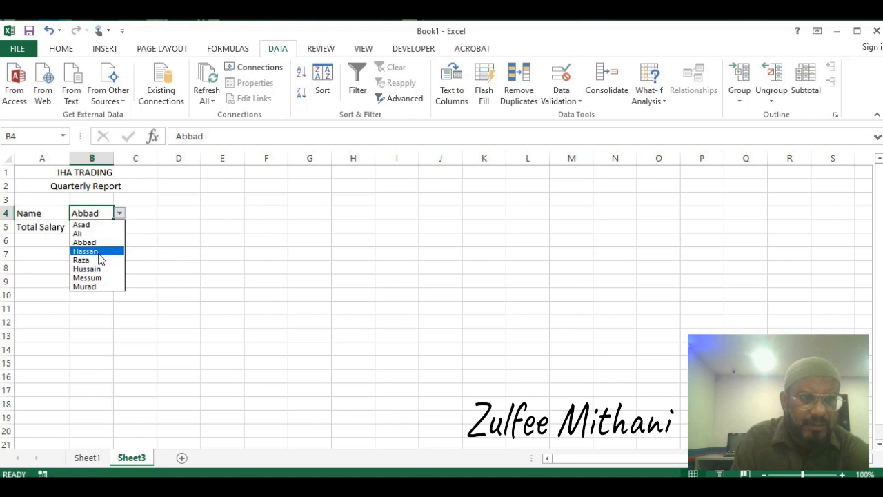
click(98, 252)
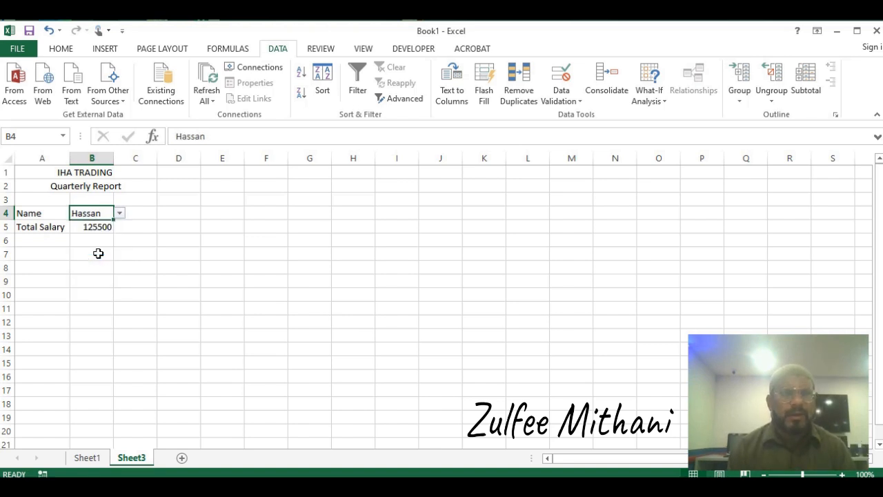